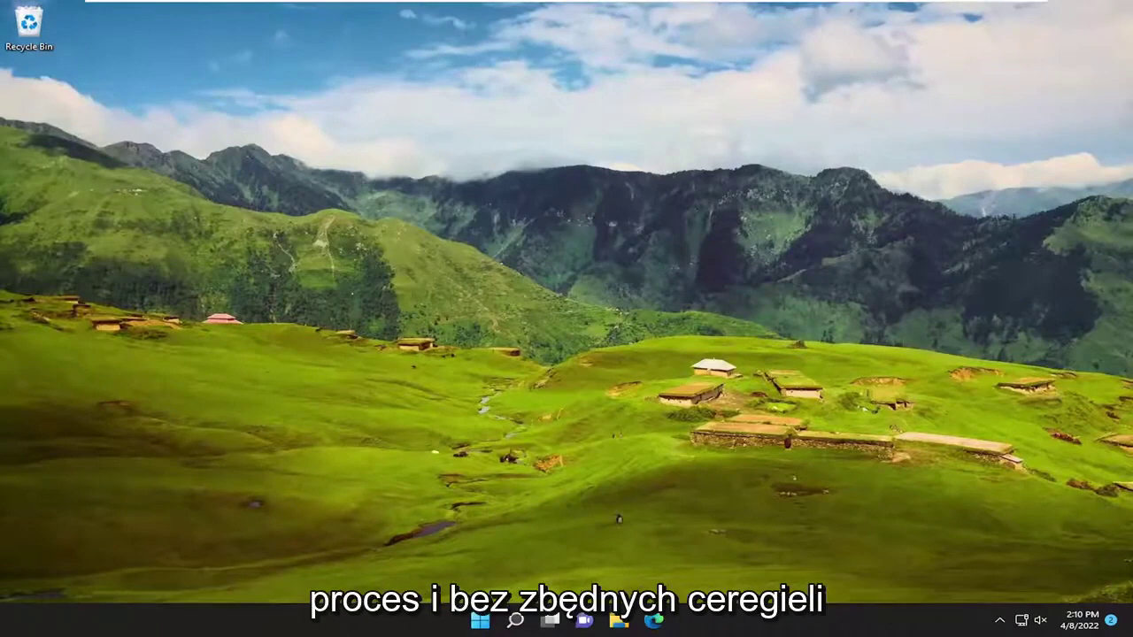
Search Windows for "control panel", open Control Panel and view its items as large icons
{"action": "left_click", "coordinate": [514, 624]}
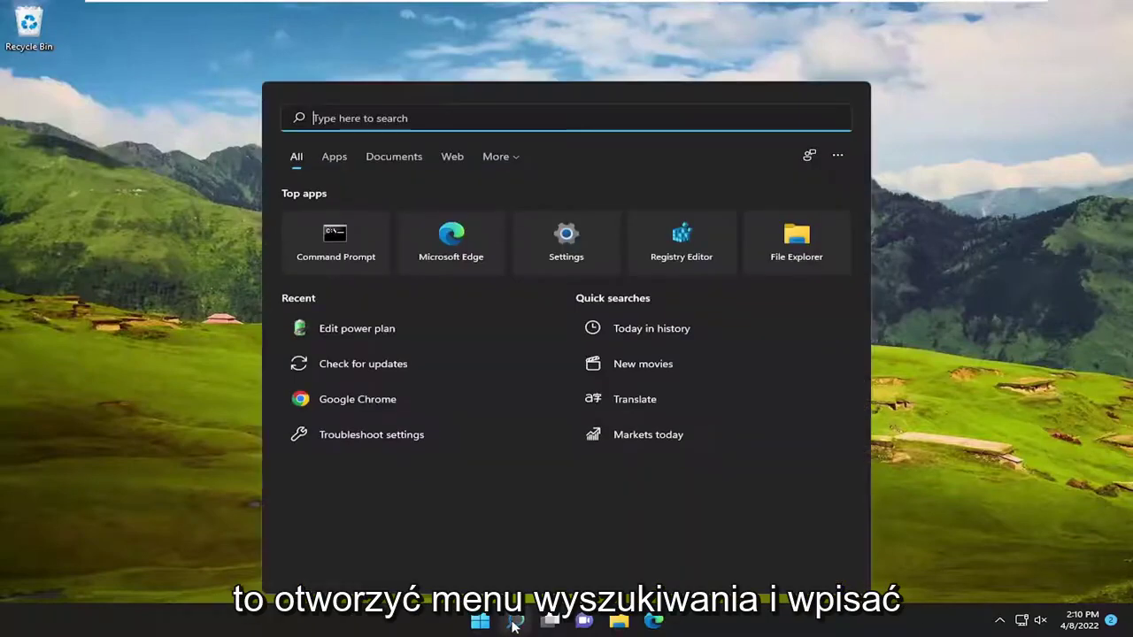
{"action": "type", "text": "control panel"}
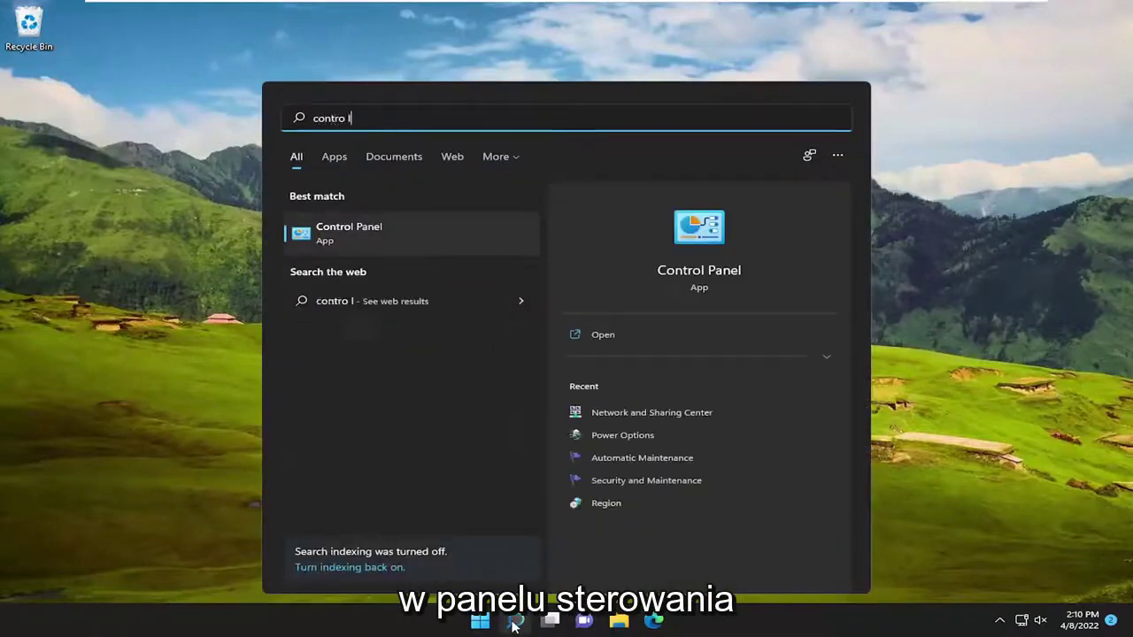
{"action": "type", "text": "pa"}
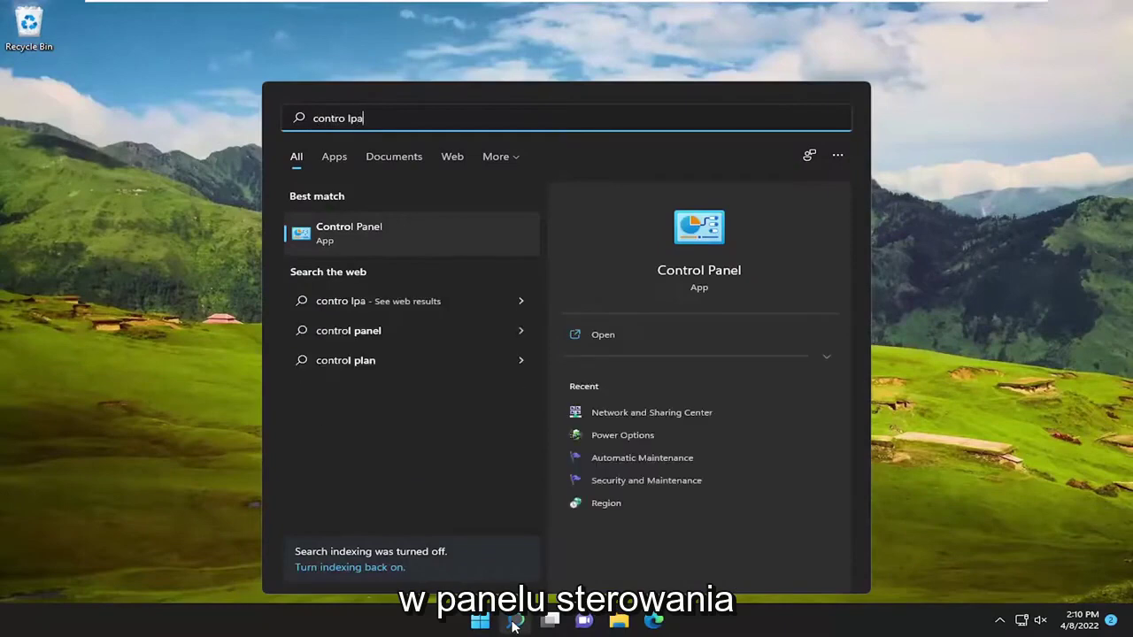
{"action": "key", "text": "BackSpace"}
{"action": "key", "text": "BackSpace"}
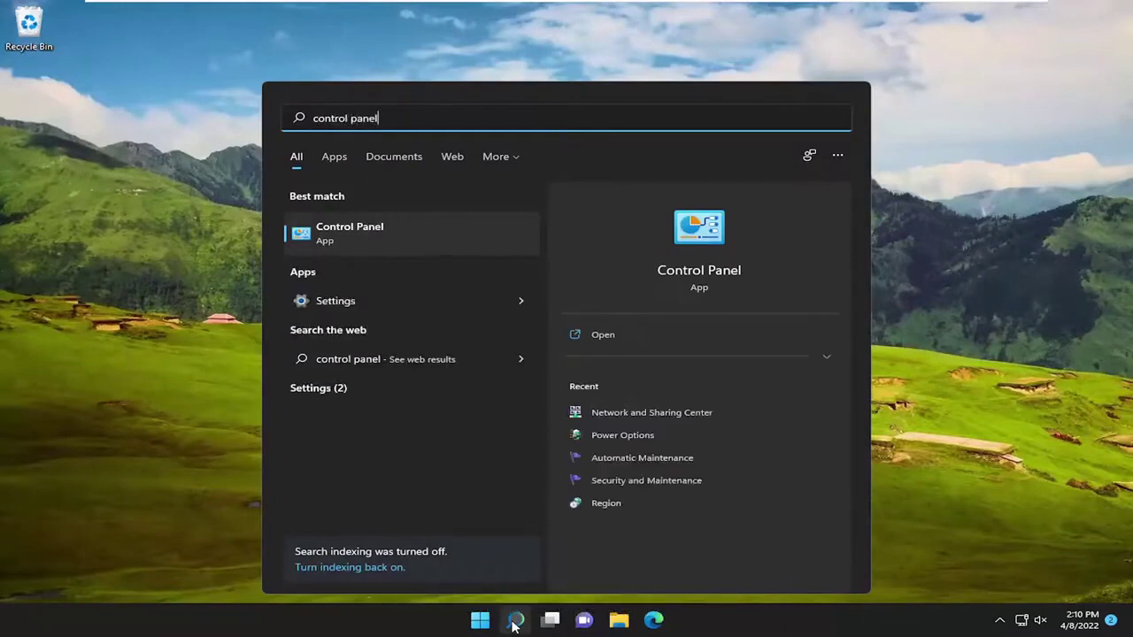
{"action": "left_click", "coordinate": [365, 235]}
{"action": "left_click", "coordinate": [828, 168]}
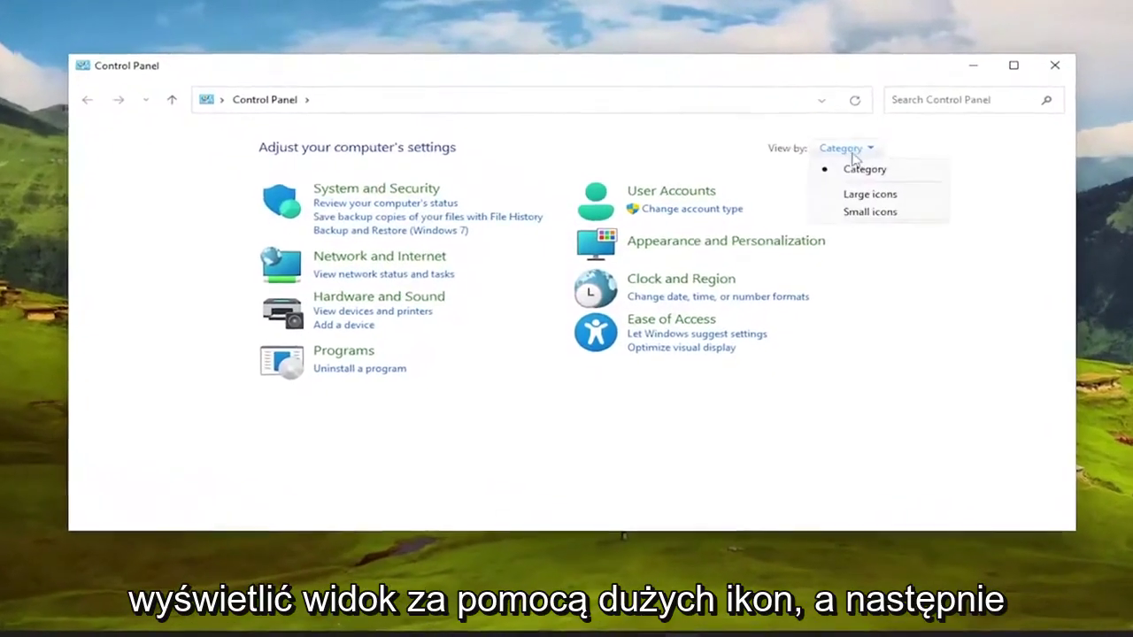
{"action": "left_click", "coordinate": [847, 203]}
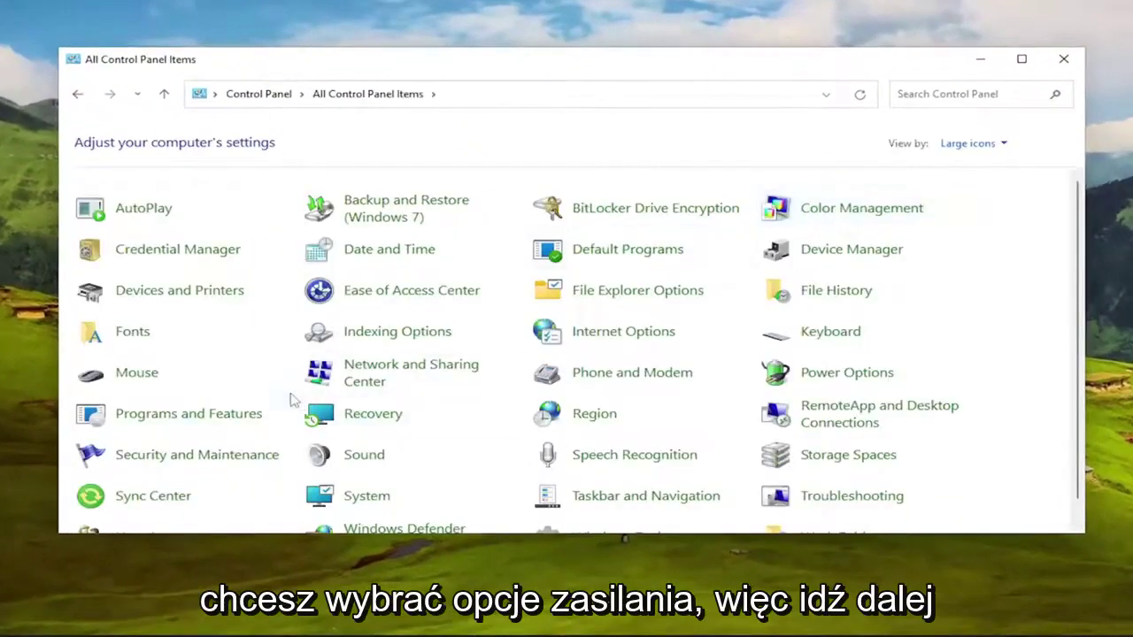
Open the advanced power settings of the Balanced plan in Power Options and examine the available setting categories
{"action": "left_click", "coordinate": [832, 378]}
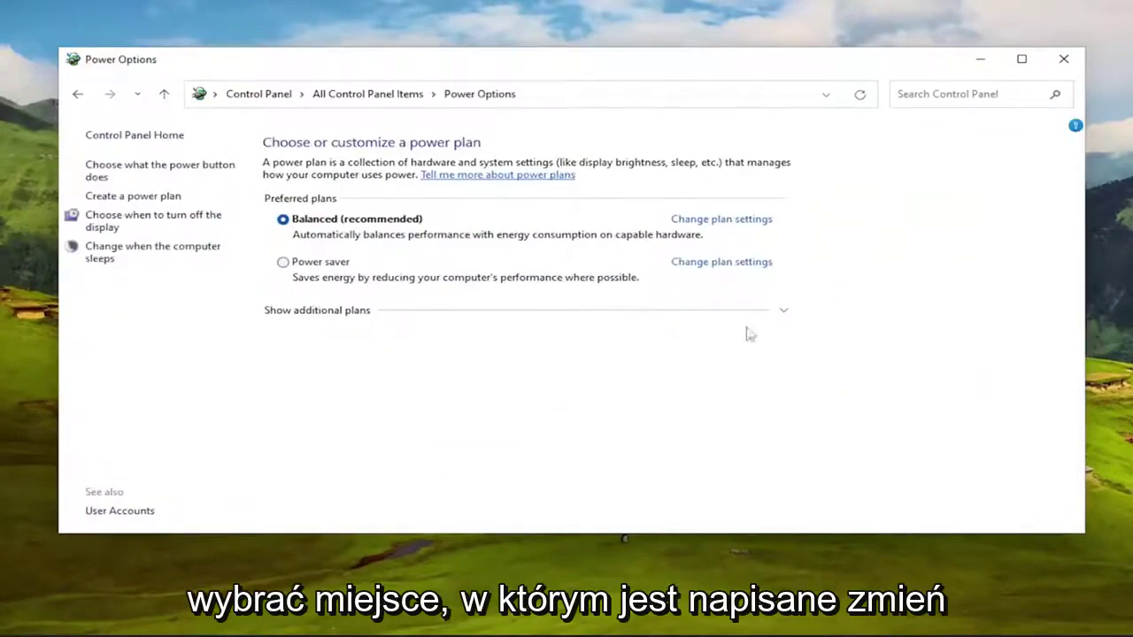
{"action": "left_click", "coordinate": [704, 225]}
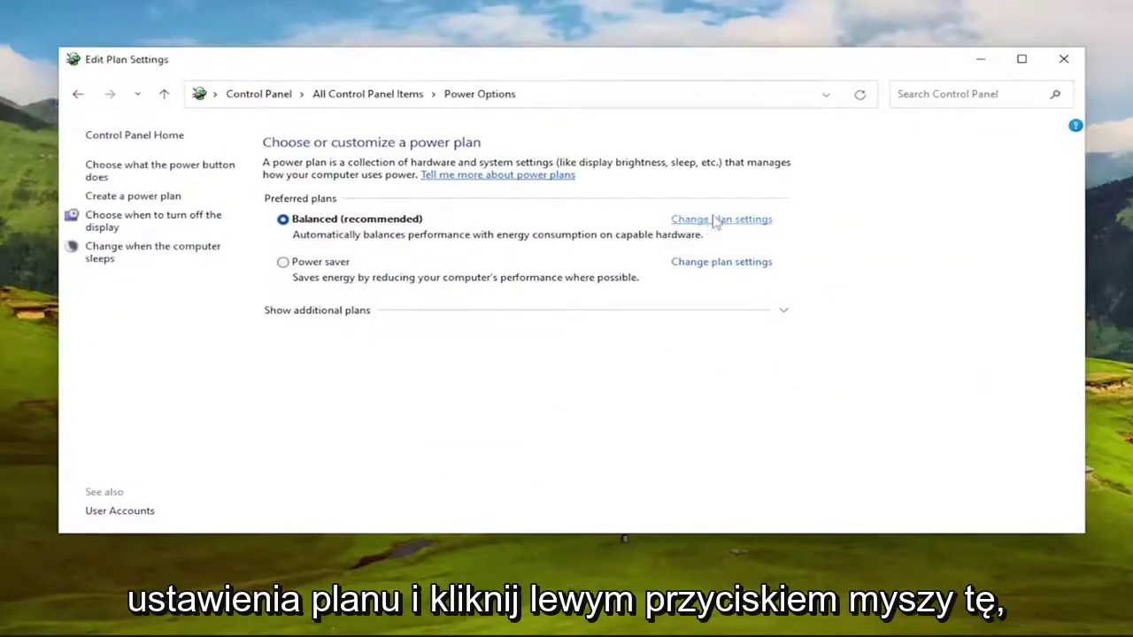
{"action": "left_click", "coordinate": [76, 93]}
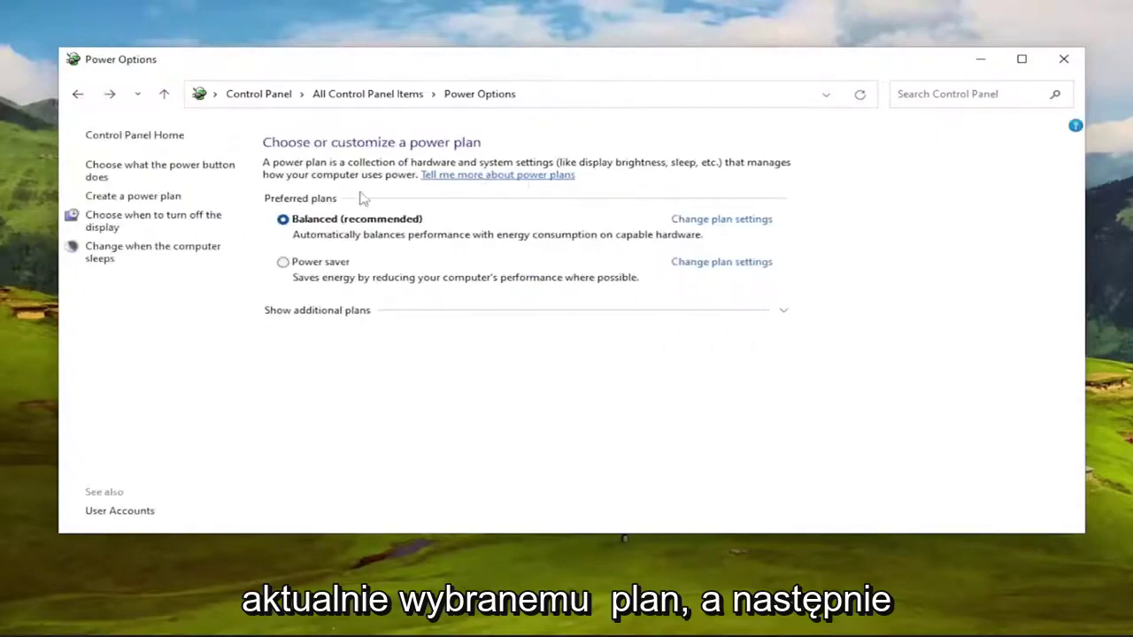
{"action": "left_click", "coordinate": [724, 221]}
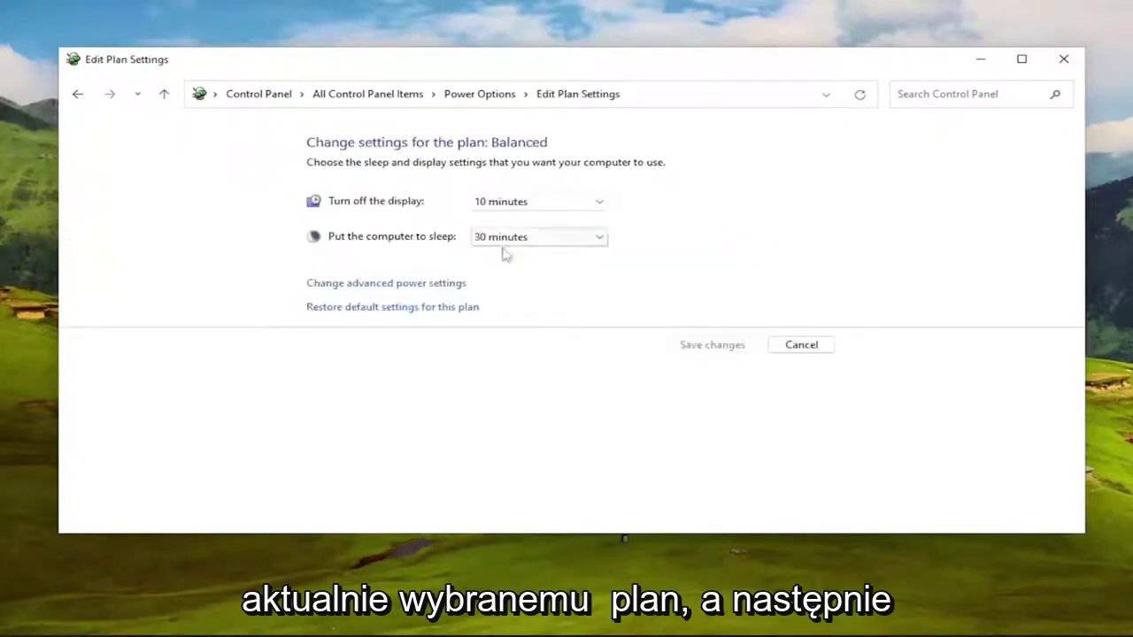
{"action": "left_click", "coordinate": [366, 284]}
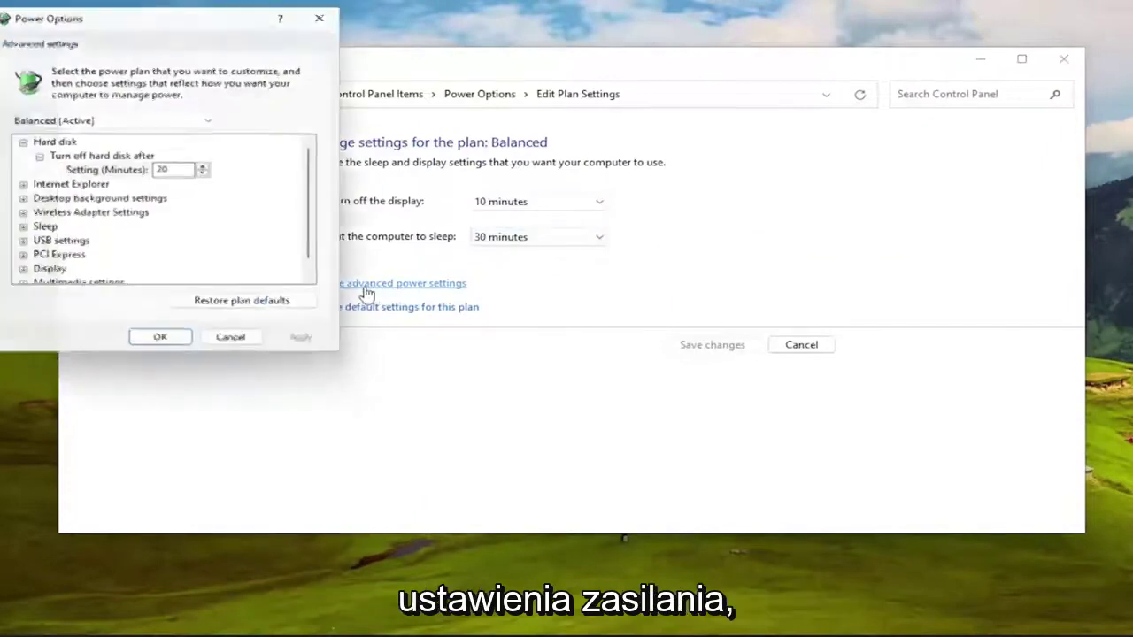
{"action": "left_click_drag", "start_coordinate": [205, 17], "coordinate": [579, 84]}
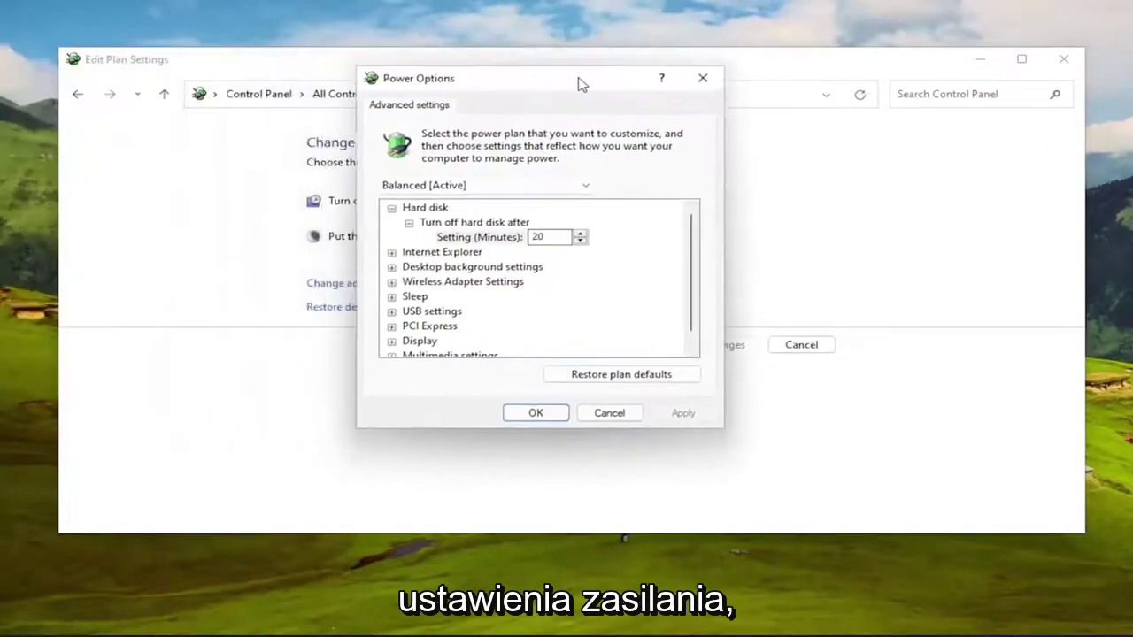
{"action": "scroll", "coordinate": [429, 324], "scroll_direction": "down", "scroll_amount": 1}
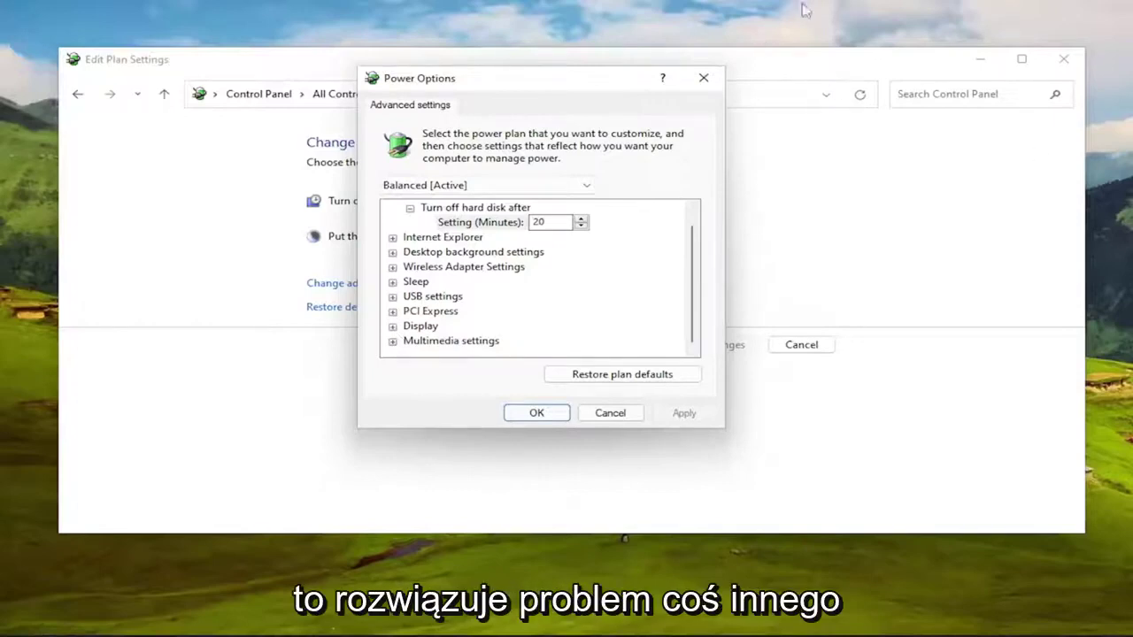
Close the advanced power settings and return to the list of all Control Panel items
{"action": "left_click", "coordinate": [702, 79]}
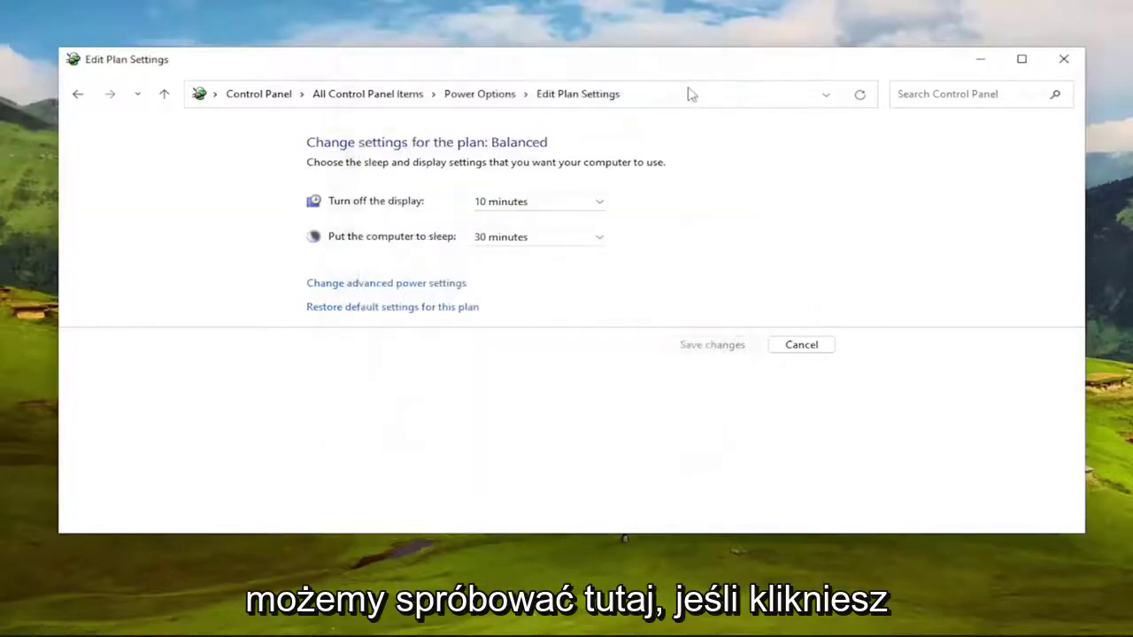
{"action": "left_click", "coordinate": [77, 96]}
{"action": "left_click", "coordinate": [77, 96]}
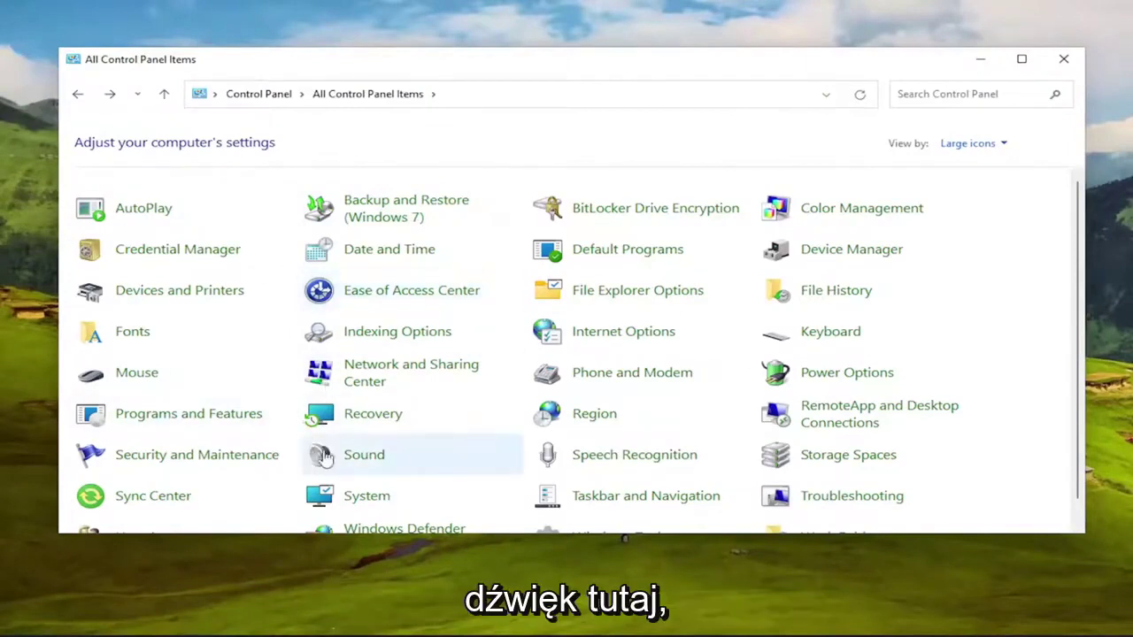
Open the properties of the Speakers playback device from the Sound settings and show its advanced options
{"action": "left_click", "coordinate": [364, 458]}
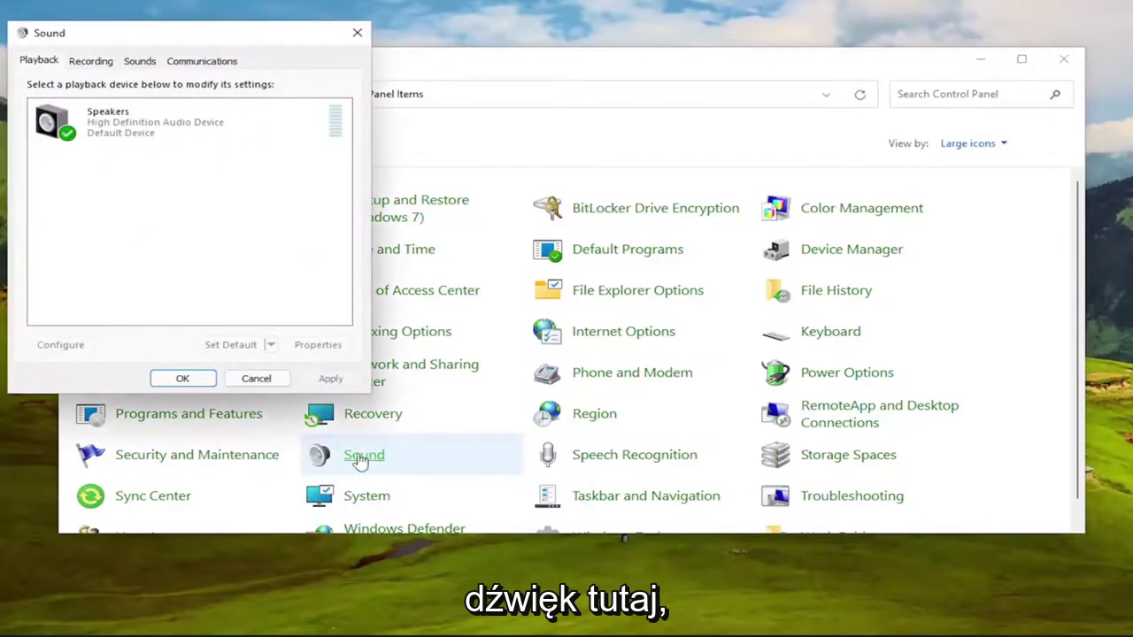
{"action": "left_click_drag", "start_coordinate": [226, 40], "coordinate": [538, 112]}
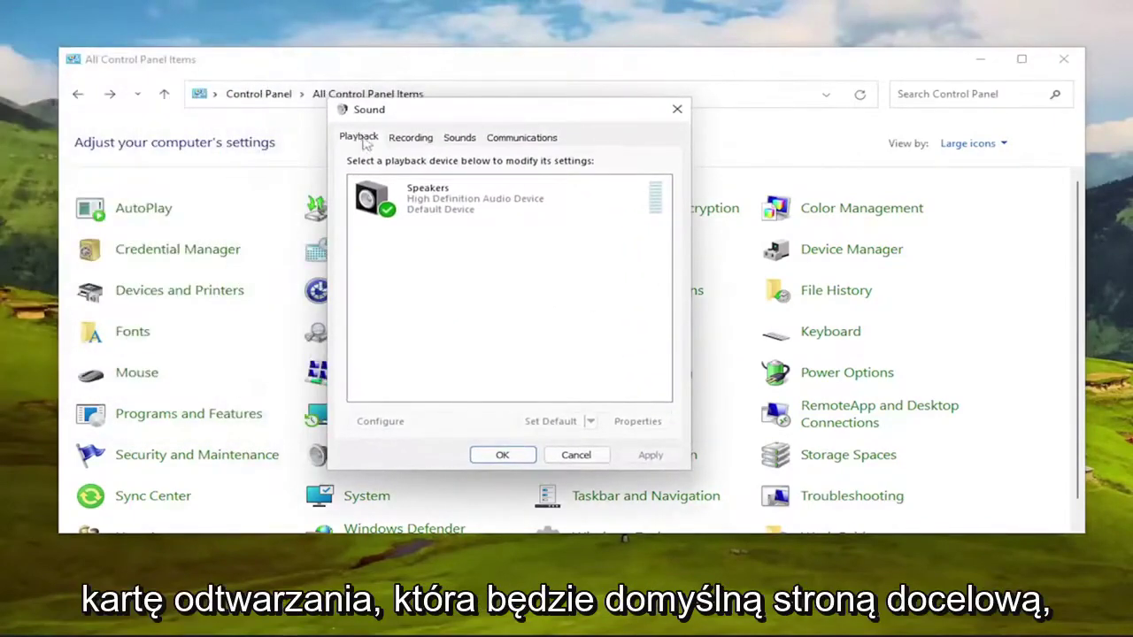
{"action": "left_click", "coordinate": [420, 206]}
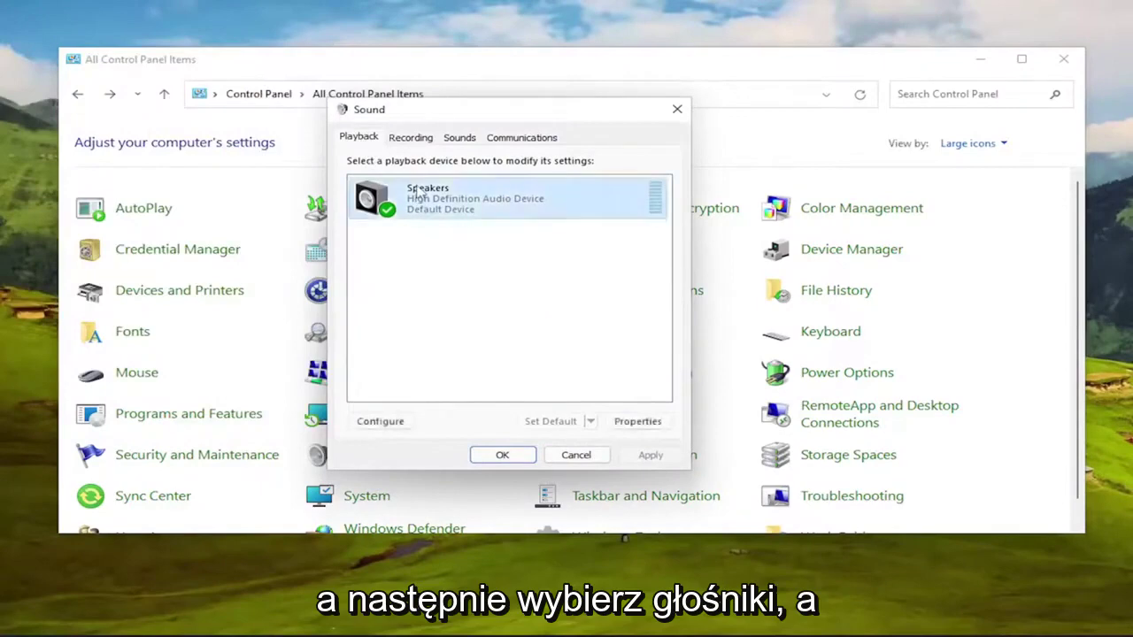
{"action": "left_click", "coordinate": [645, 424]}
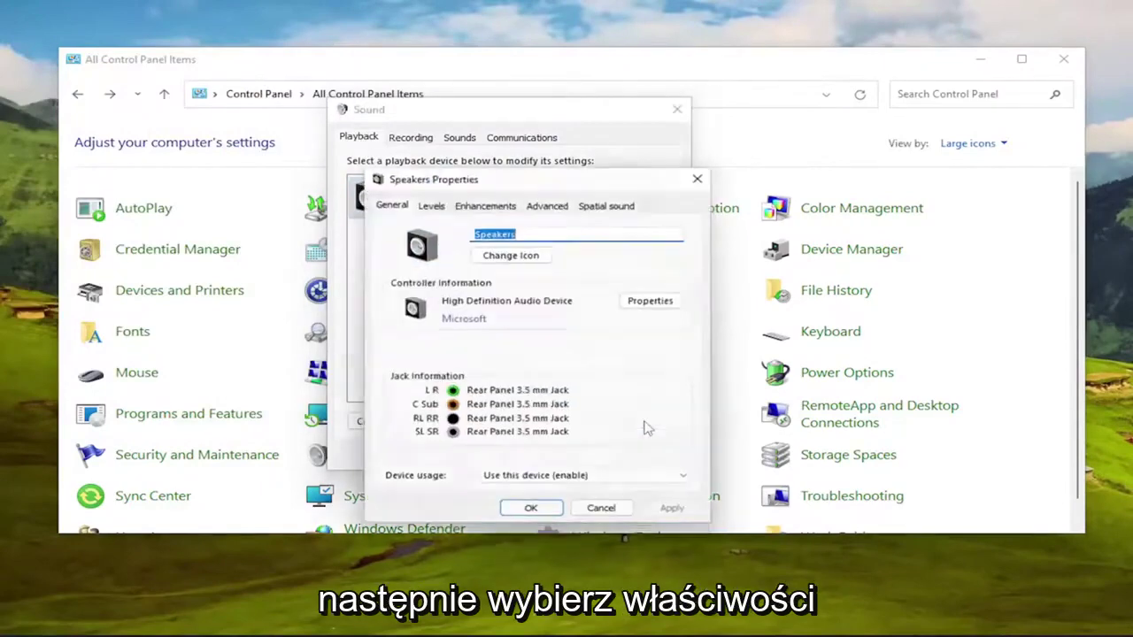
{"action": "left_click_drag", "start_coordinate": [542, 180], "coordinate": [520, 124]}
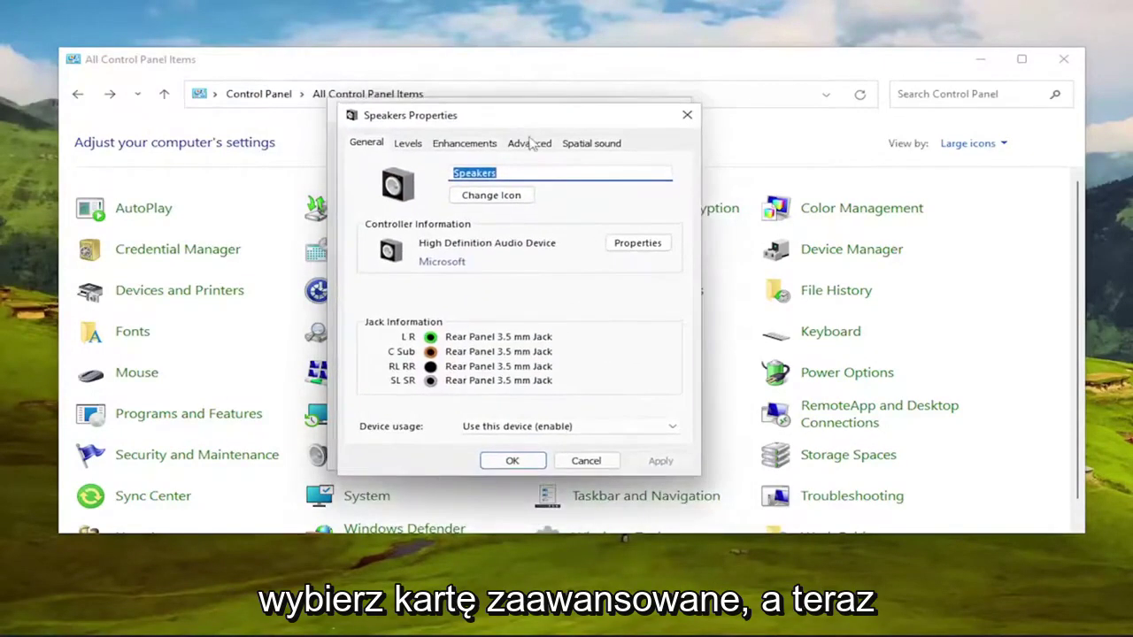
{"action": "left_click", "coordinate": [530, 143]}
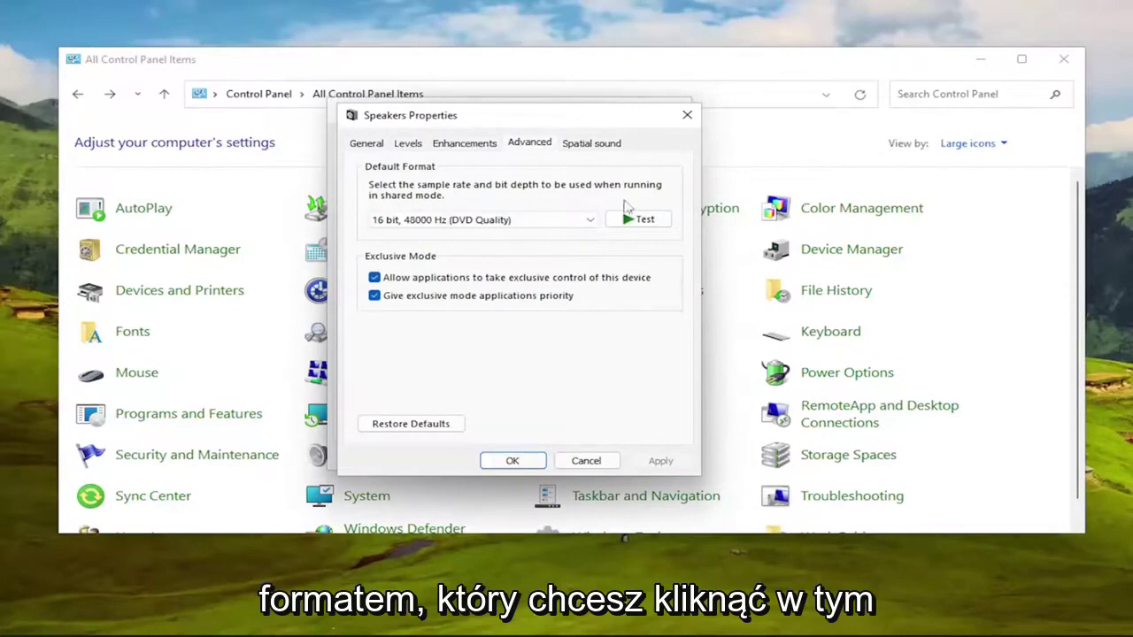
Set the speakers' default format to 16 bit, 44100 Hz (CD Quality) and test it
{"action": "left_click", "coordinate": [516, 221]}
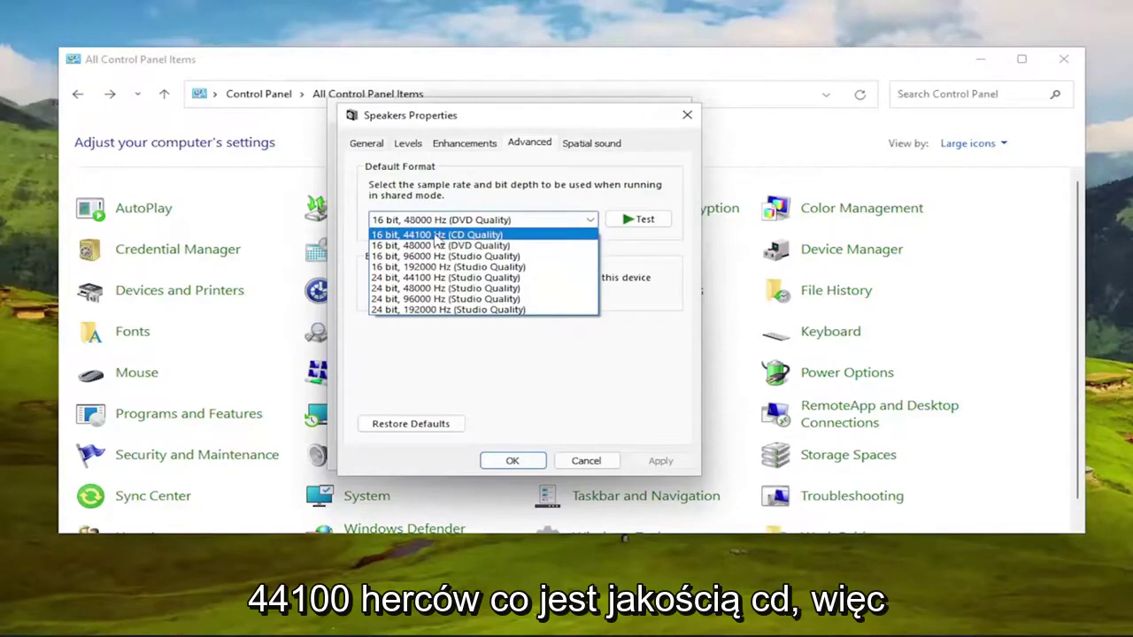
{"action": "left_click", "coordinate": [478, 234]}
{"action": "left_click", "coordinate": [476, 220]}
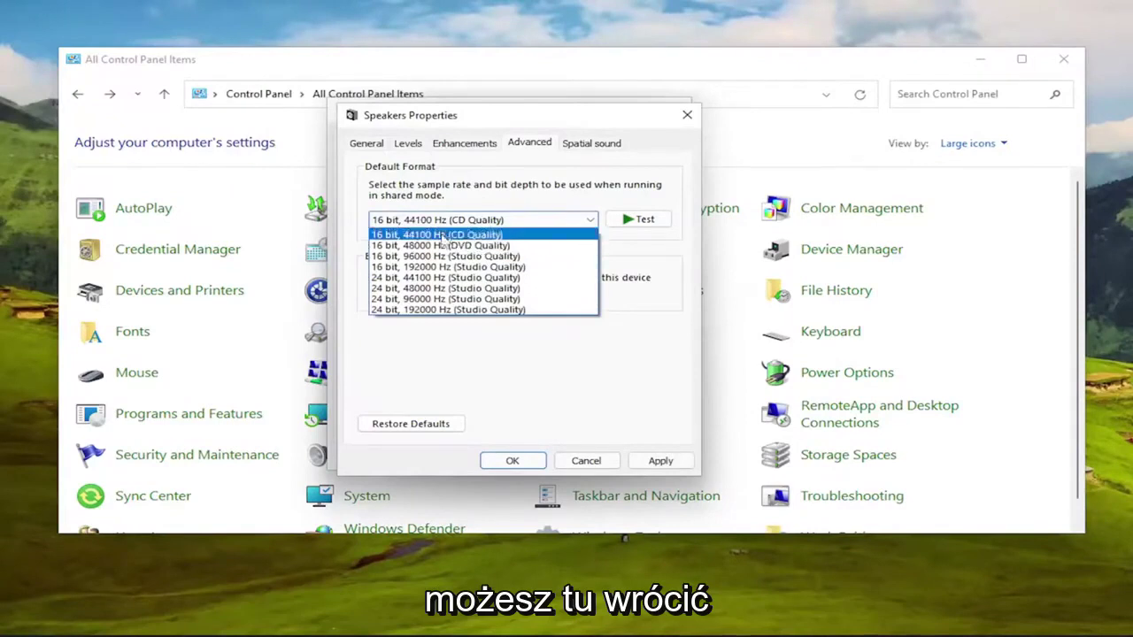
{"action": "left_click", "coordinate": [664, 292]}
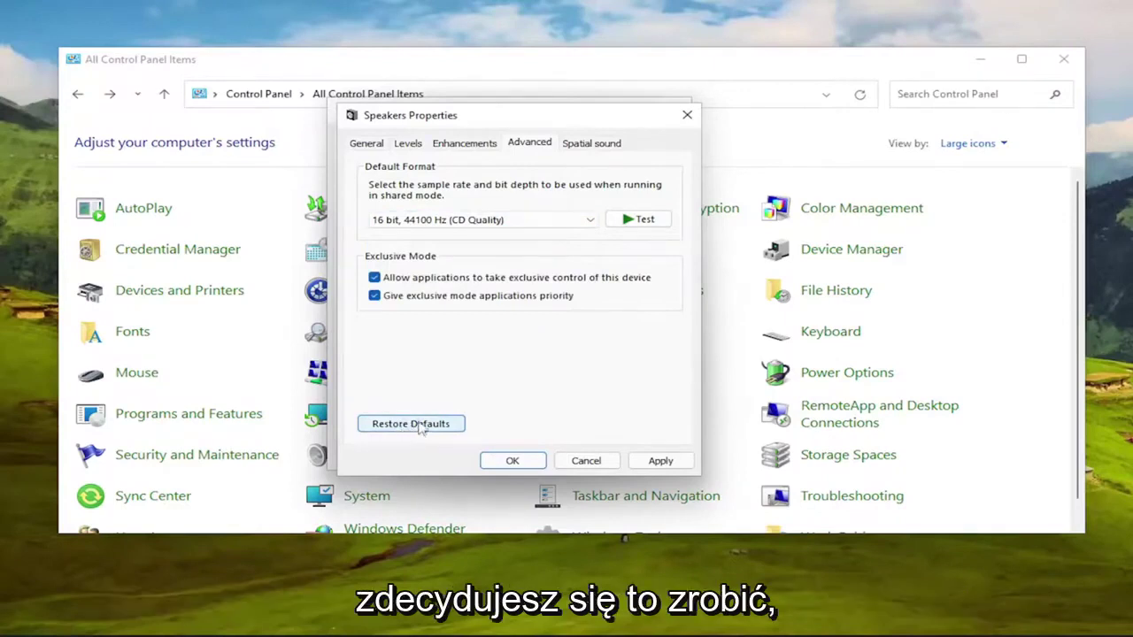
{"action": "left_click", "coordinate": [639, 221]}
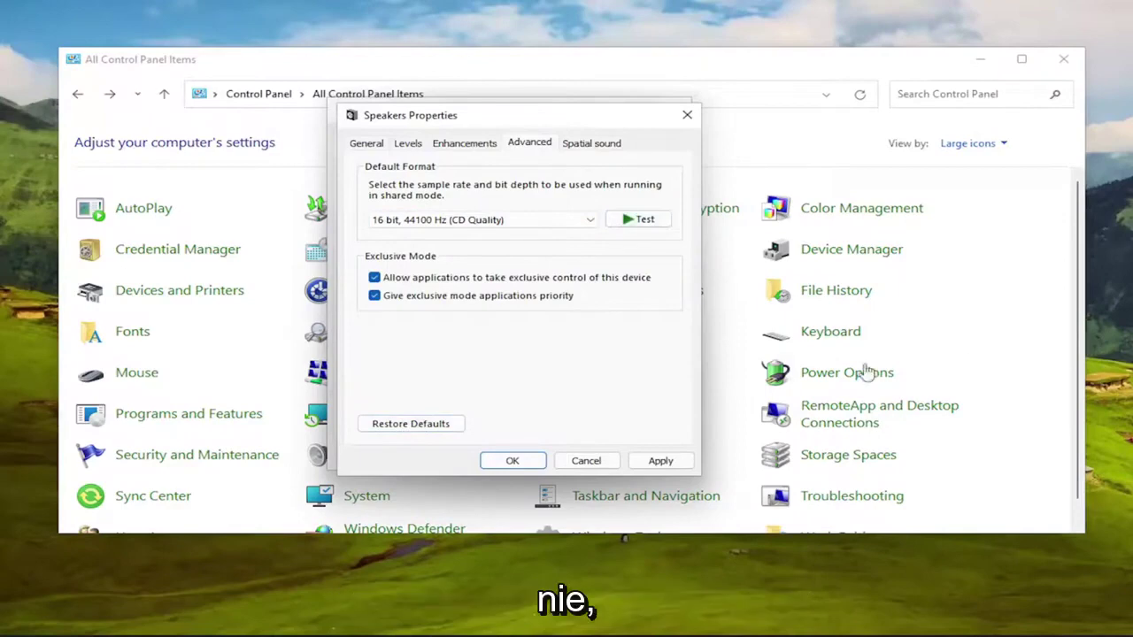
Apply the speaker format change and close the Speakers properties, the Sound dialog and Control Panel
{"action": "left_click", "coordinate": [659, 460]}
{"action": "left_click", "coordinate": [537, 461]}
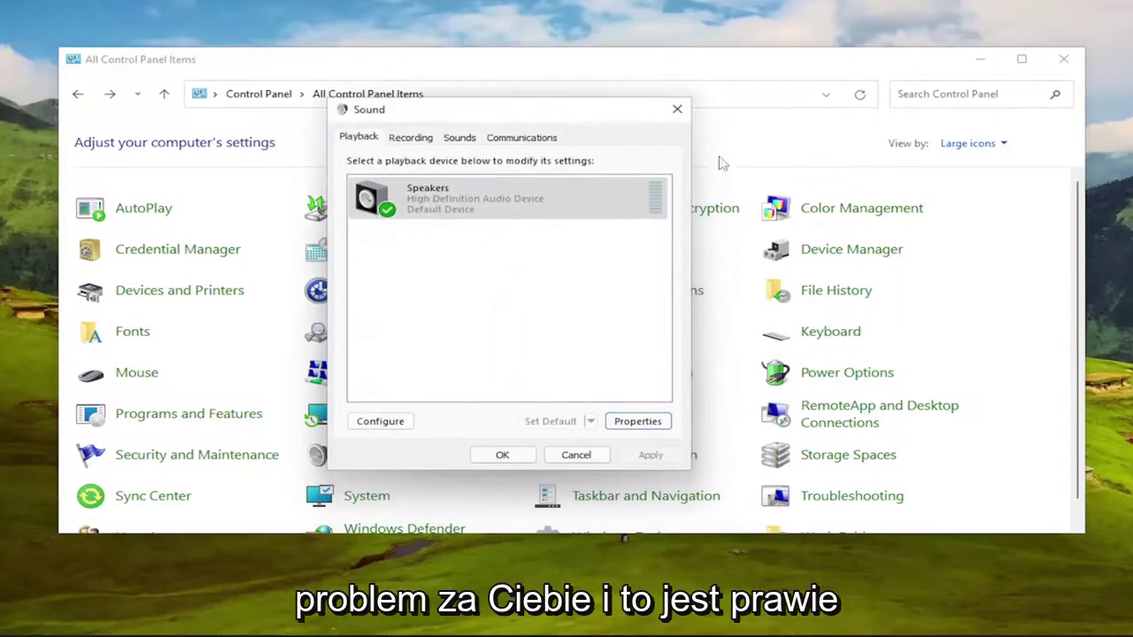
{"action": "left_click", "coordinate": [488, 455]}
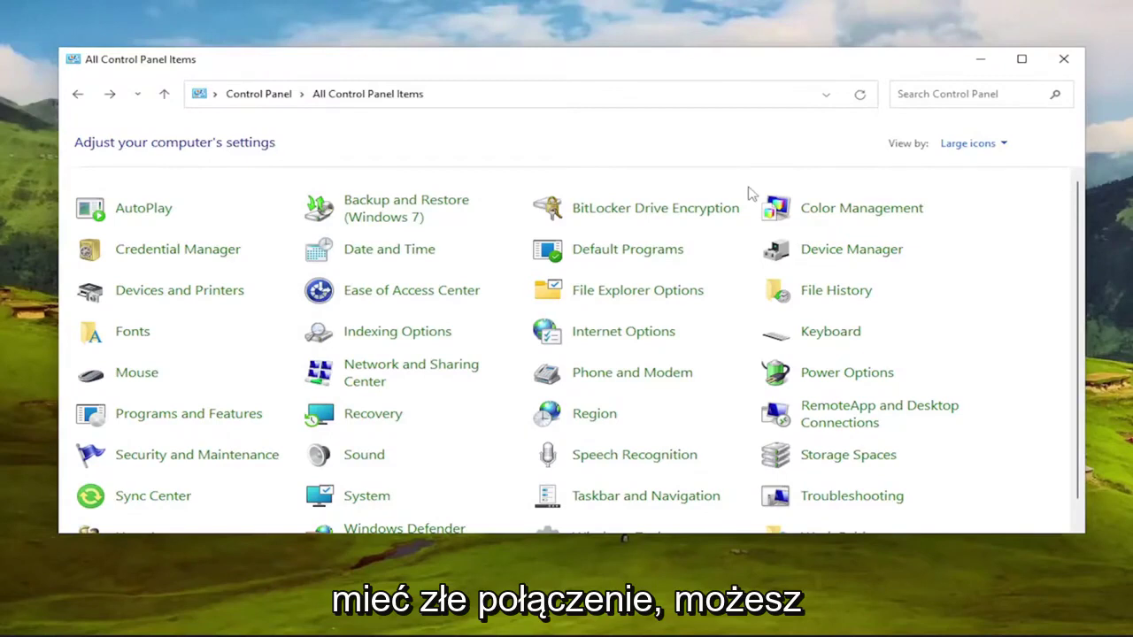
{"action": "left_click", "coordinate": [1063, 58]}
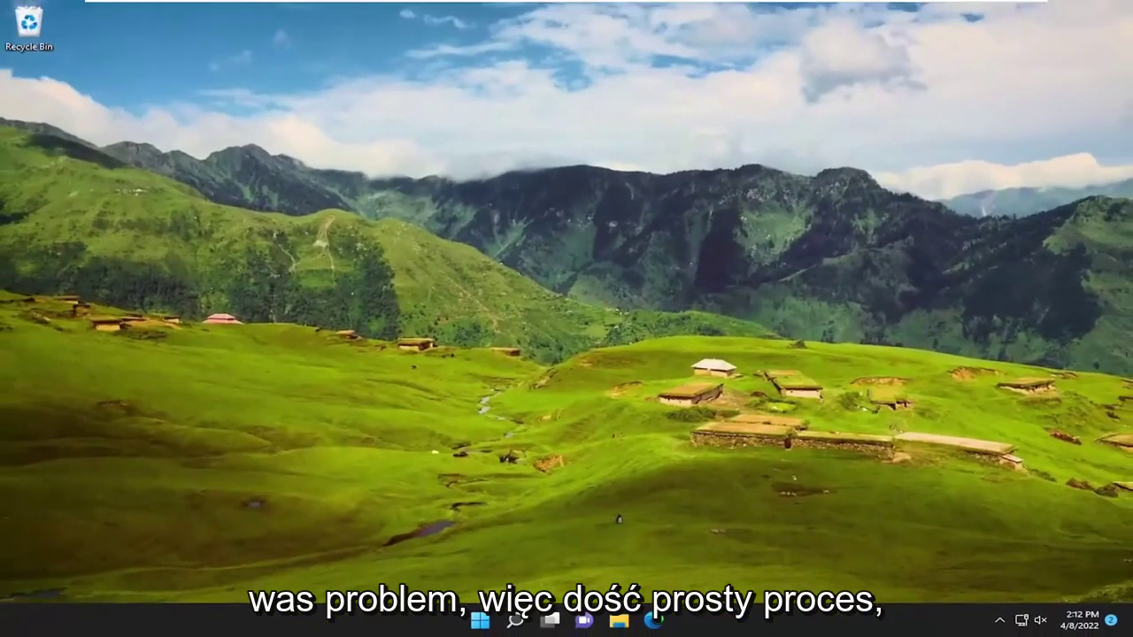